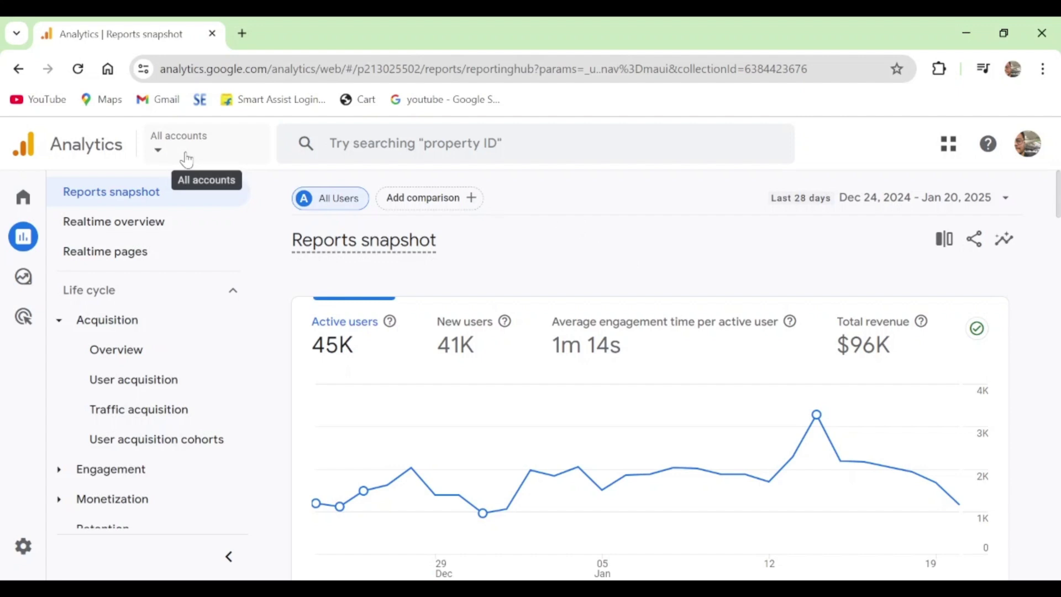
Step: Open the Traffic acquisition report in the Acquisition section of the reports
mouse_move(23, 246)
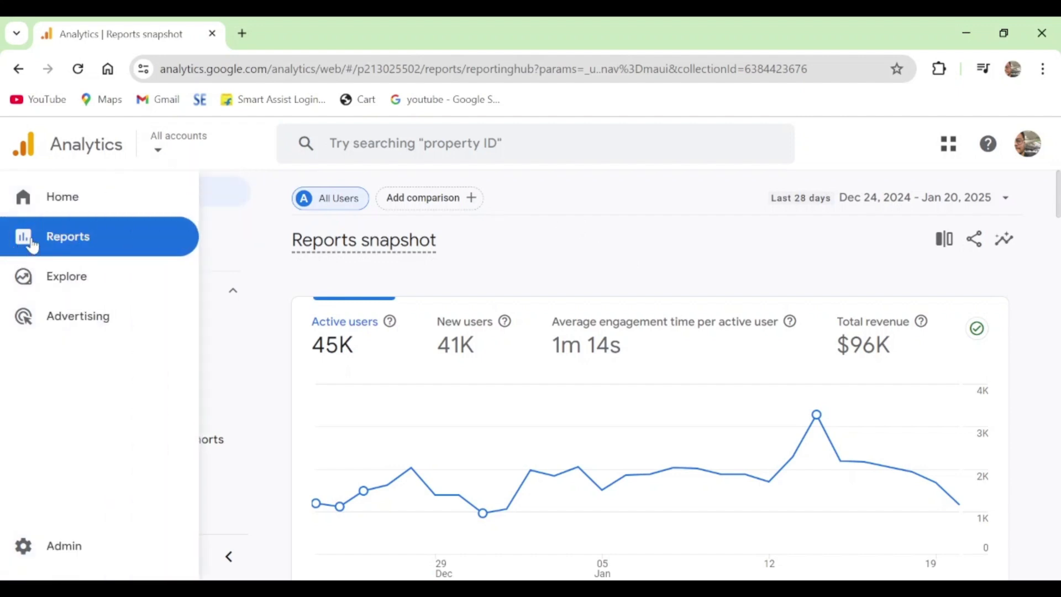
mouse_move(356, 237)
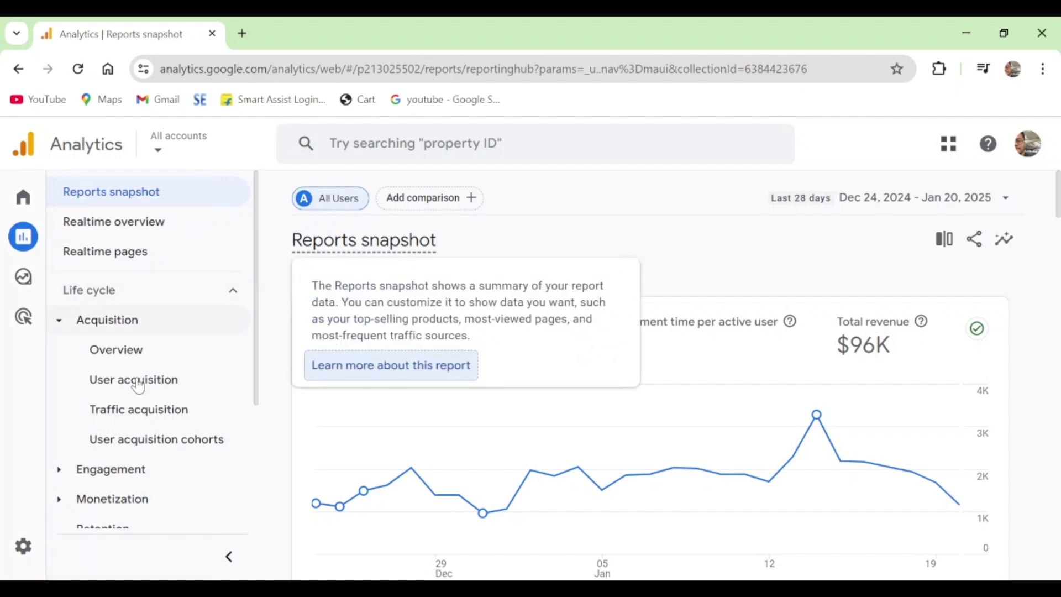
click(152, 418)
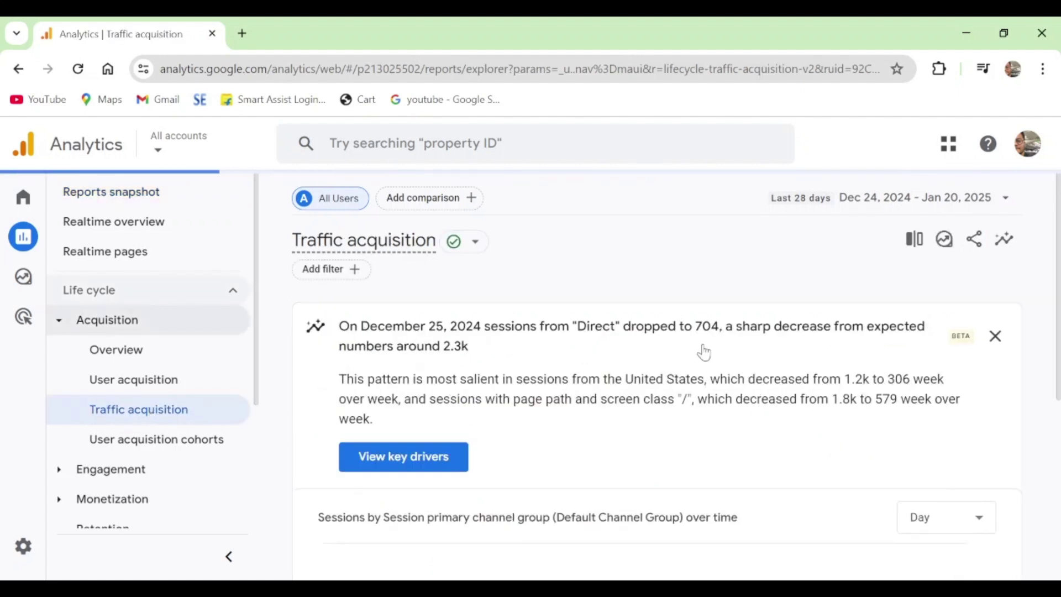
Step: Examine sessions, engaged sessions and engagement rate for each channel in the traffic acquisition table, including the definition of engaged sessions
scroll(746, 362, down, 5)
scroll(746, 358, down, 2)
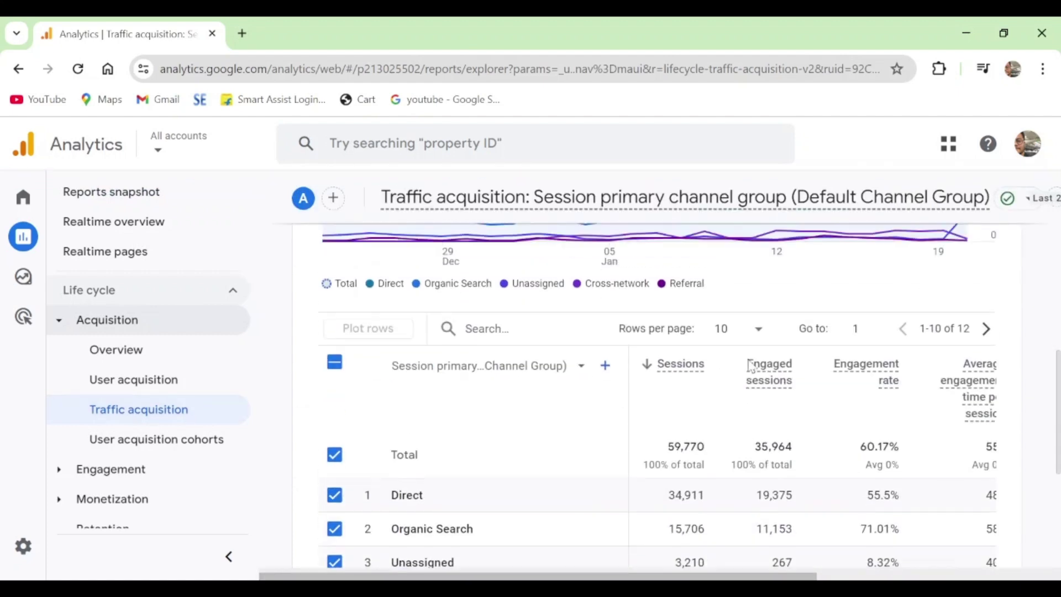
scroll(746, 359, up, 2)
scroll(749, 362, down, 3)
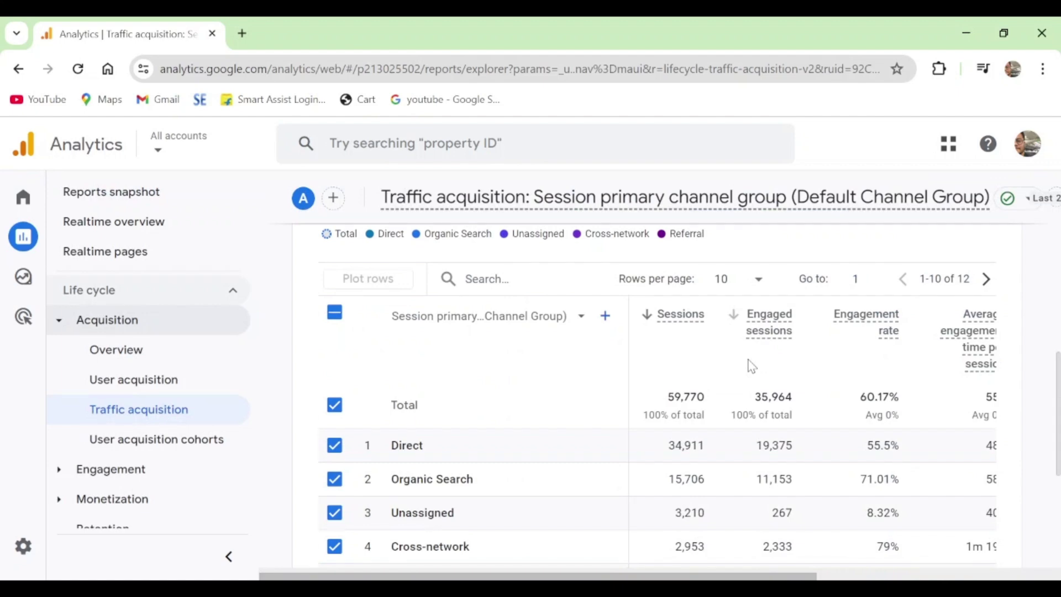
scroll(590, 437, down, 2)
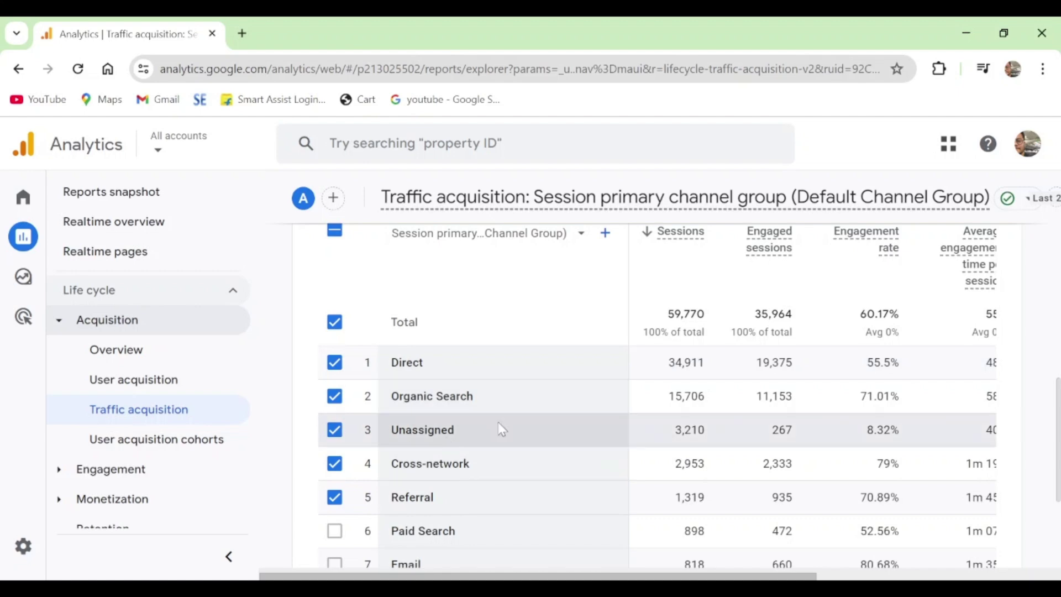
scroll(486, 495, down, 1)
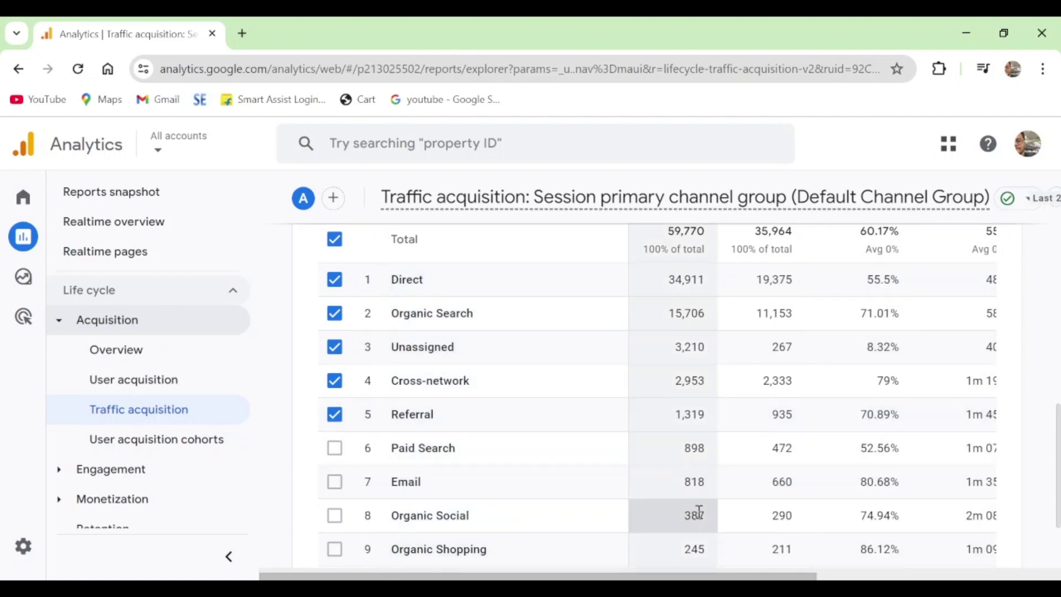
scroll(795, 459, up, 4)
scroll(802, 442, down, 2)
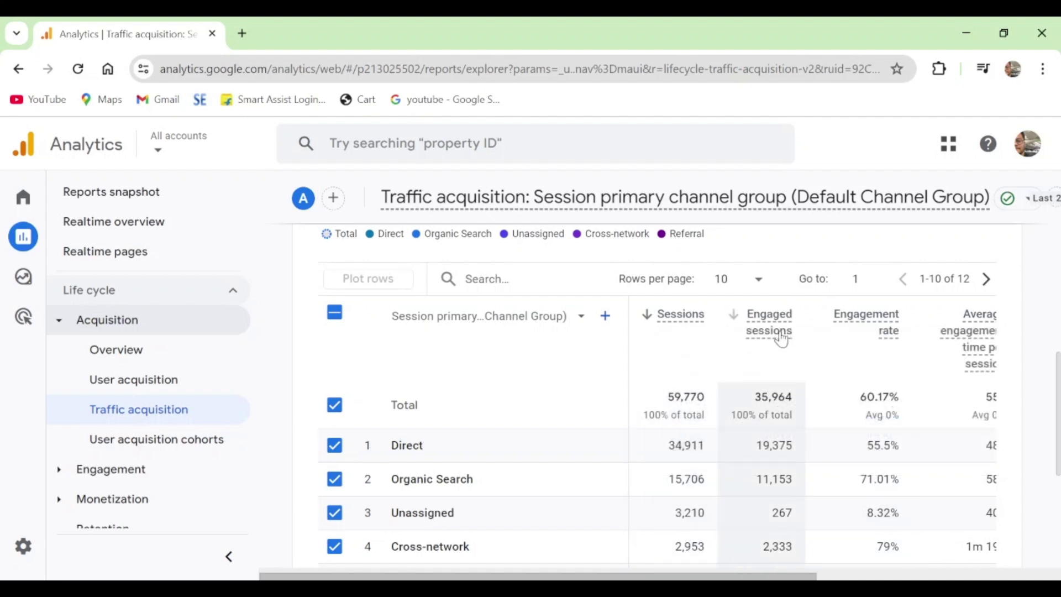
mouse_move(778, 328)
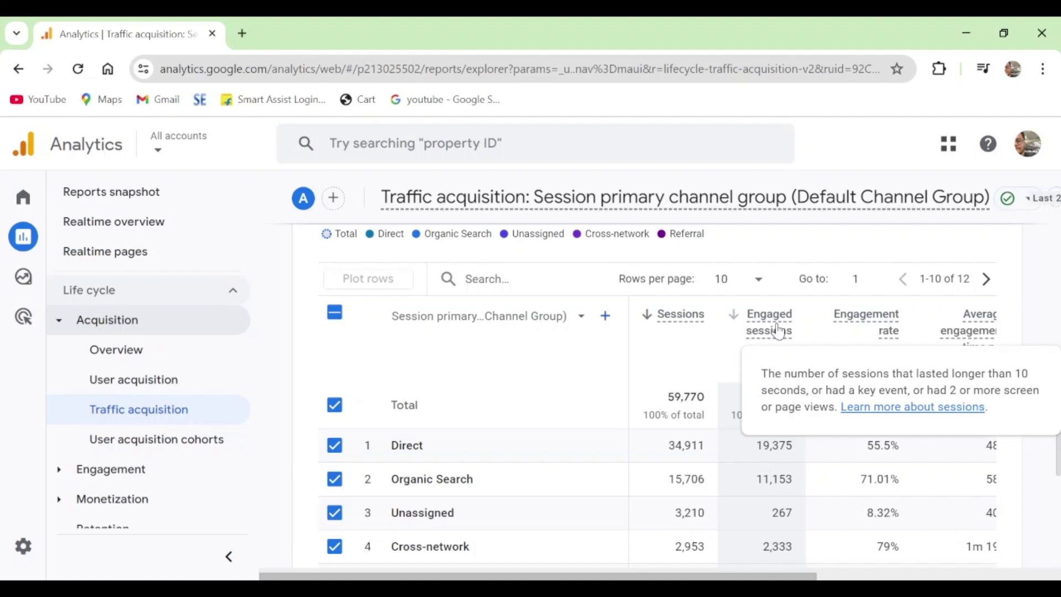
scroll(846, 458, down, 5)
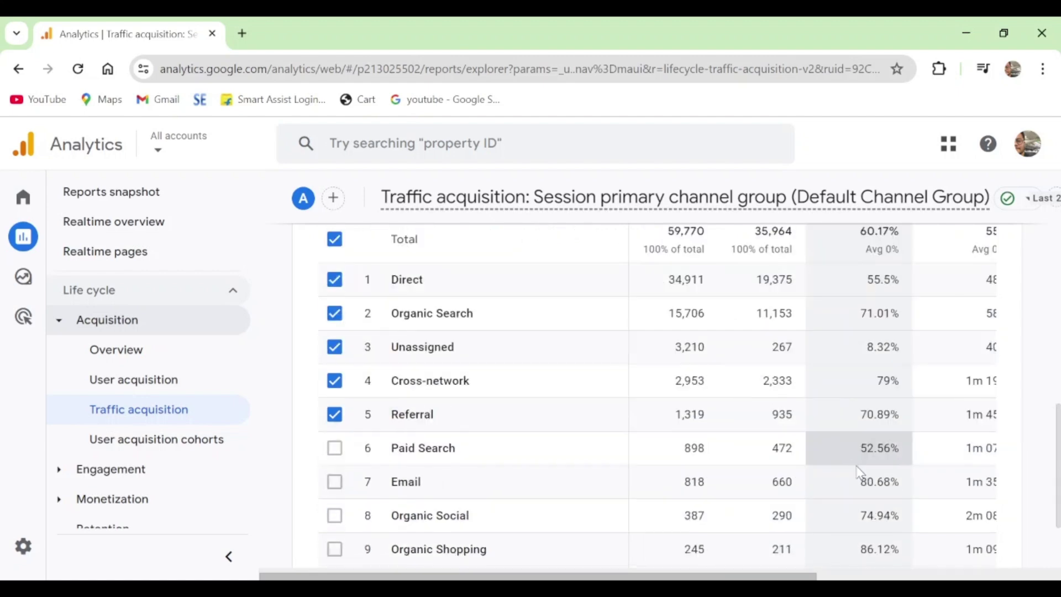
Step: Limit the Key events column of the traffic acquisition table to the purchase event
drag(675, 503, 877, 502)
scroll(948, 420, up, 5)
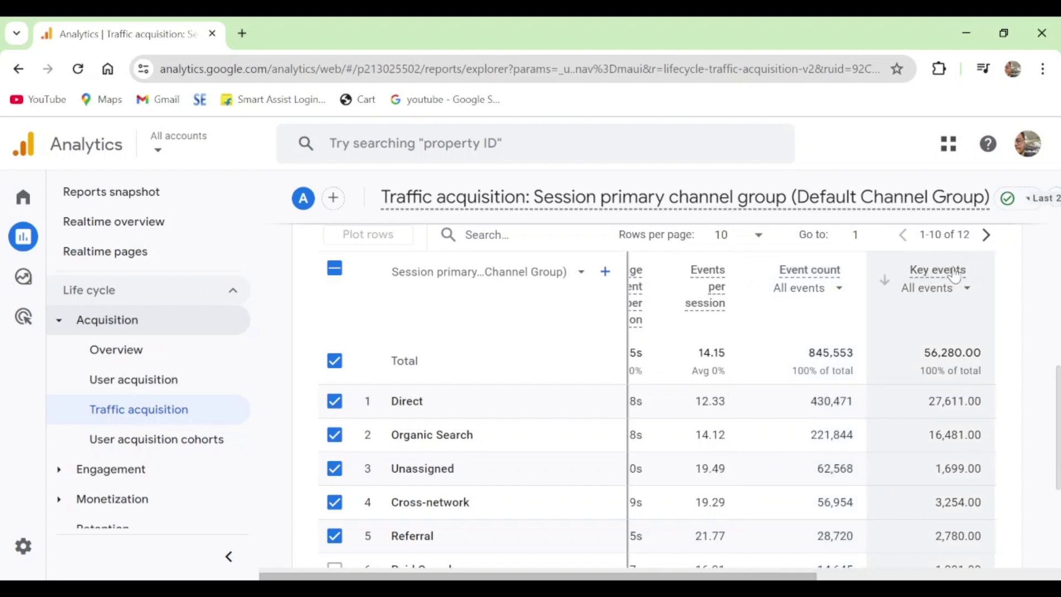
mouse_move(954, 274)
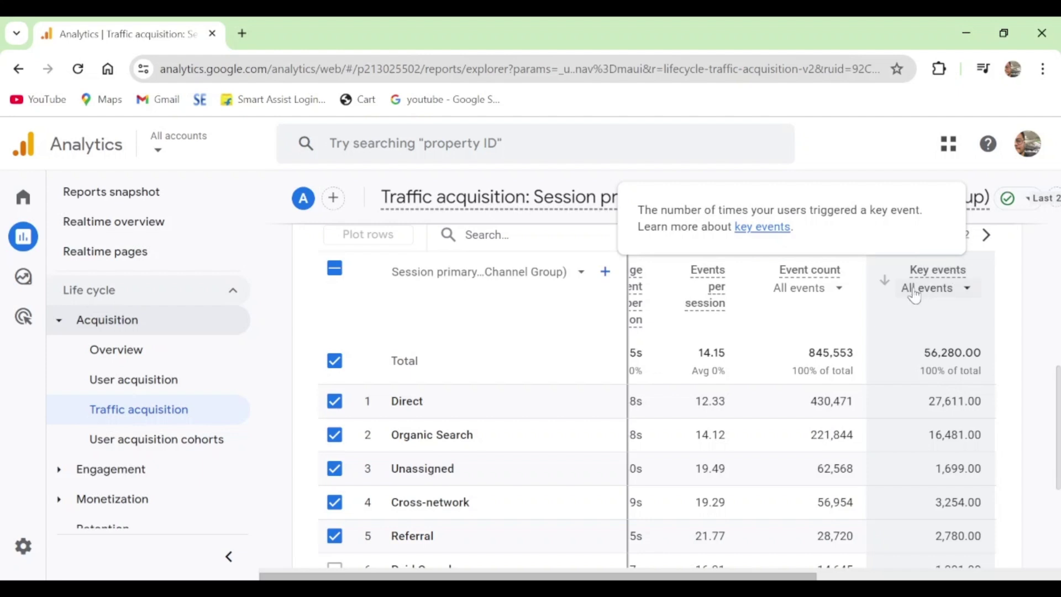
click(954, 296)
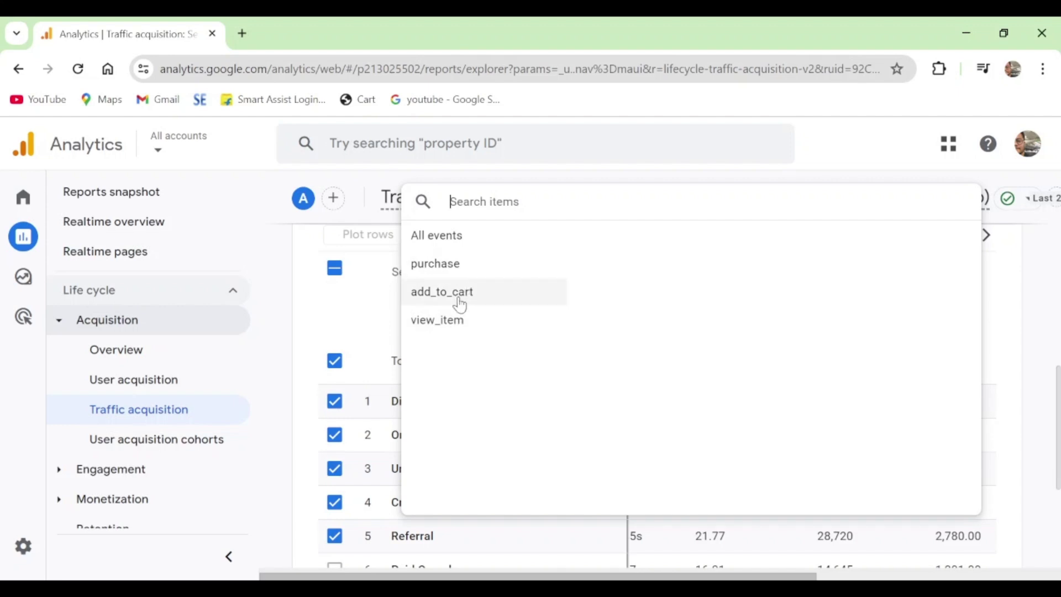
click(458, 268)
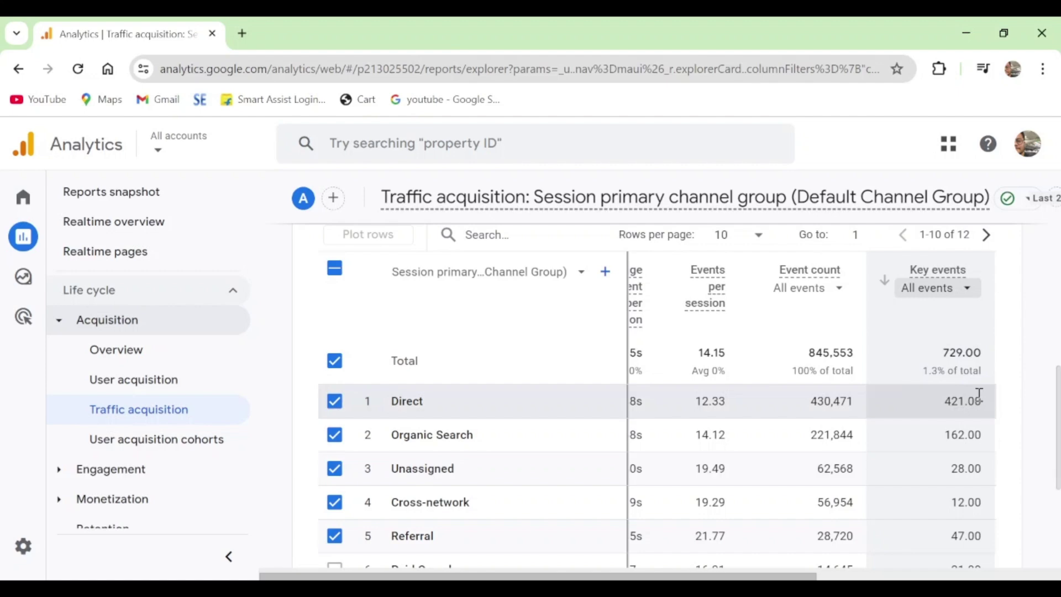
Step: Review the purchase key event counts for each channel, including Paid Search, Email and Organic Social
scroll(979, 394, down, 3)
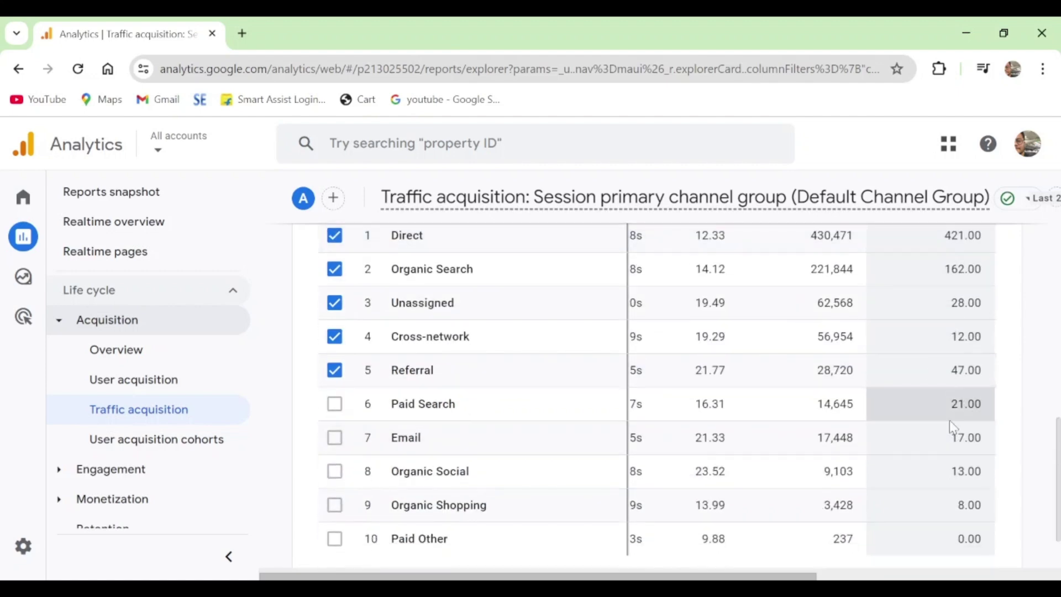
scroll(960, 451, down, 2)
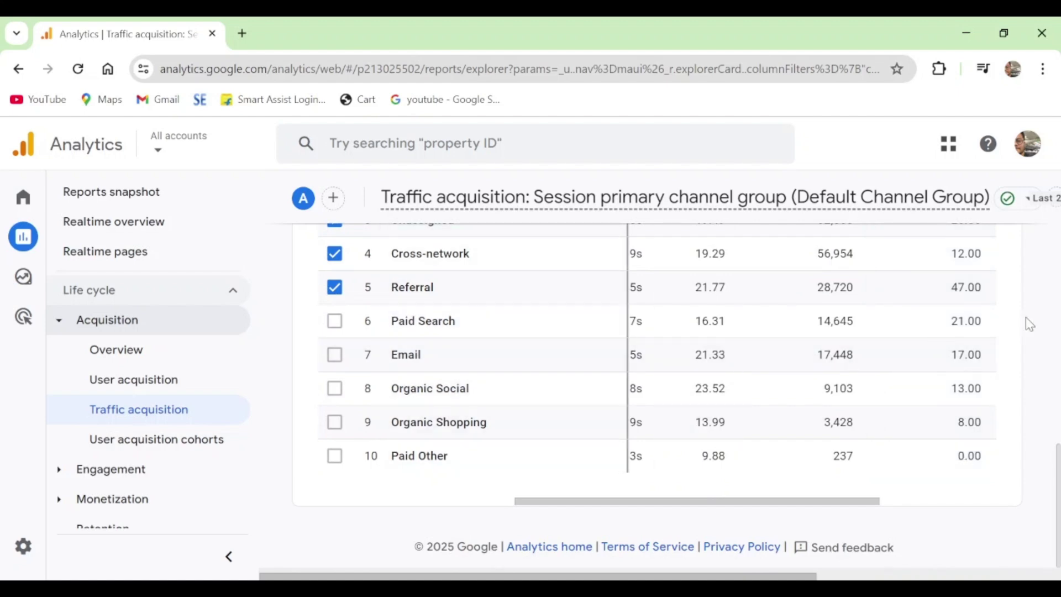
scroll(1029, 323, up, 10)
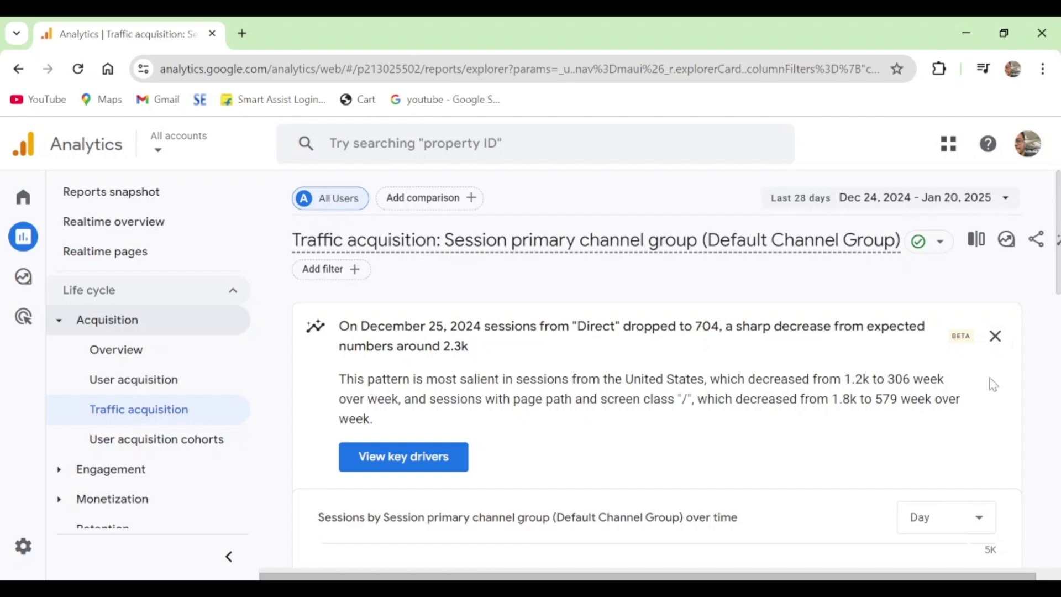
scroll(990, 384, down, 8)
scroll(977, 364, down, 5)
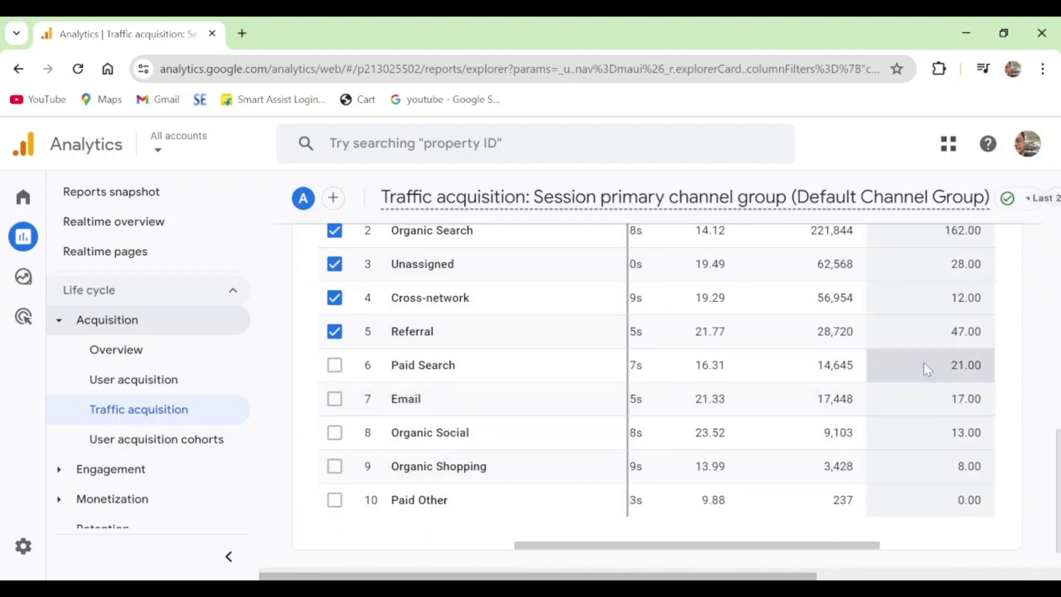
double_click(966, 368)
scroll(966, 367, up, 10)
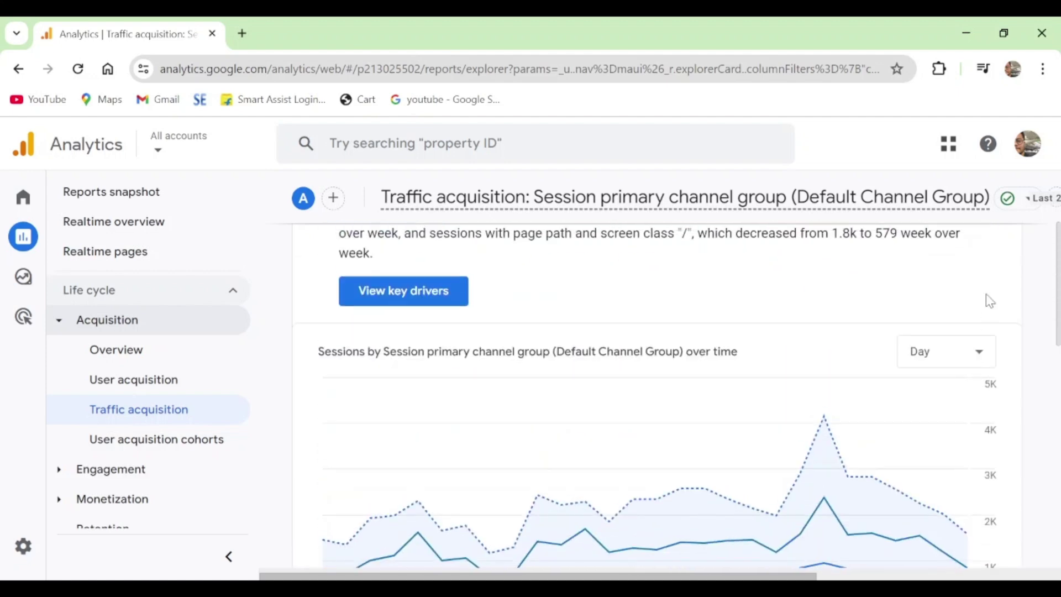
Step: Switch the Key events column of the channel table to add_to_cart and review the counts per channel
scroll(988, 296, down, 4)
scroll(977, 437, down, 2)
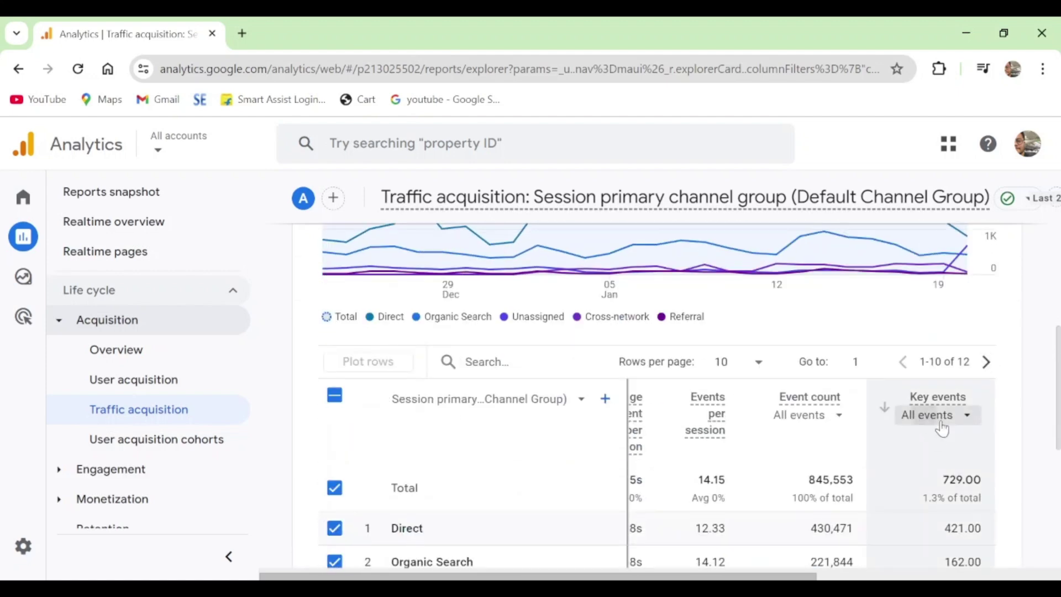
click(931, 415)
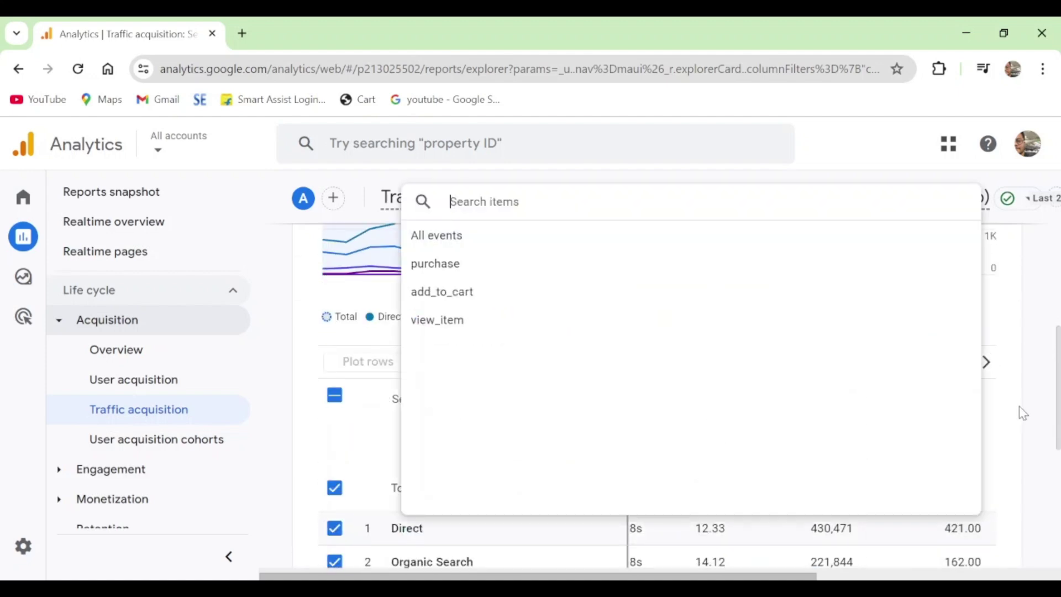
click(453, 293)
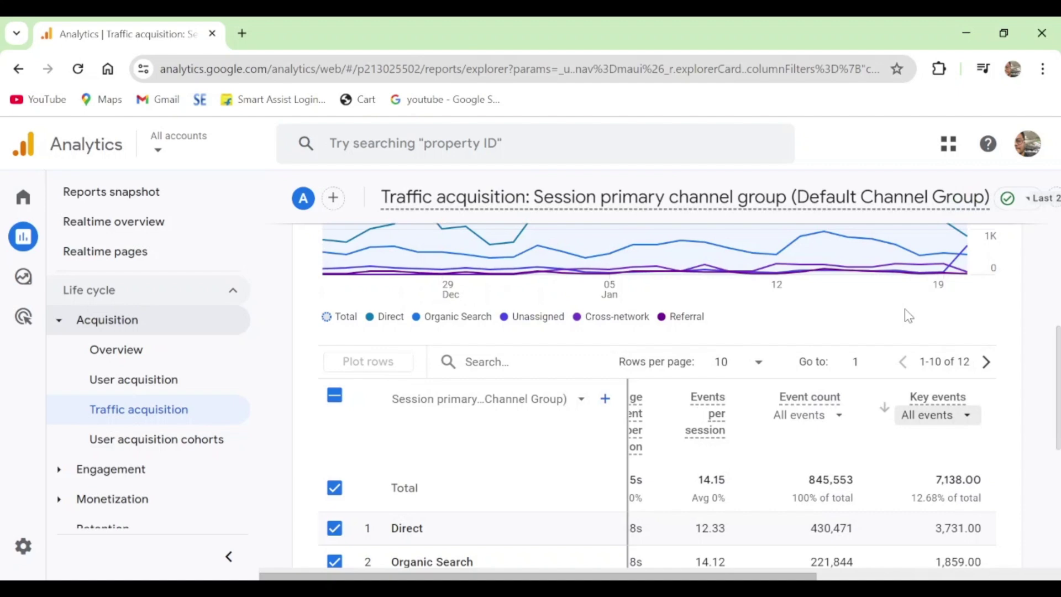
scroll(915, 425, down, 5)
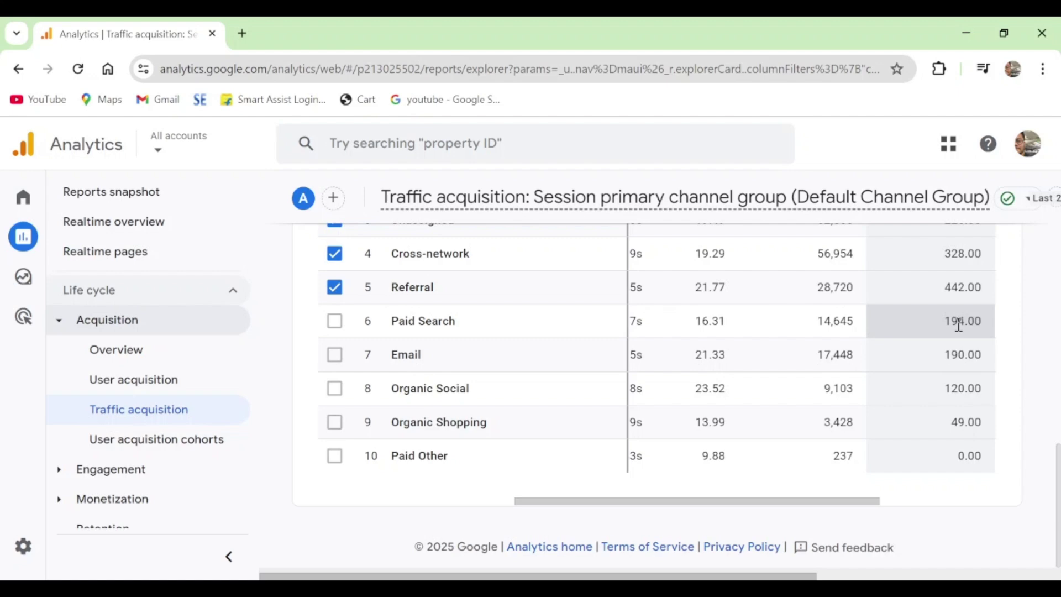
scroll(919, 358, up, 7)
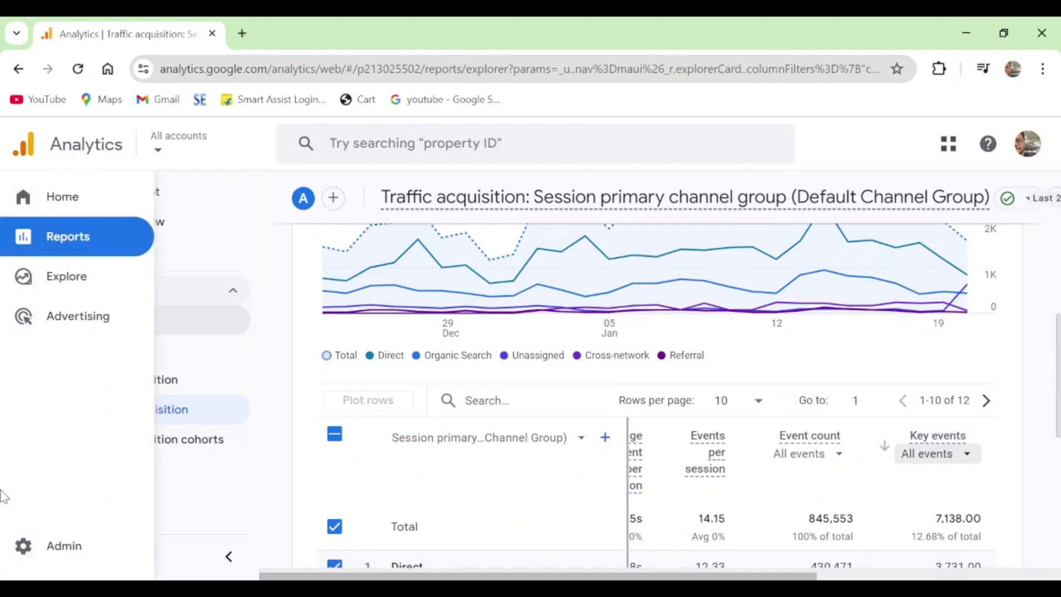
Step: Expand the Engagement section of the reports and open the Pages and screens report
scroll(166, 386, down, 2)
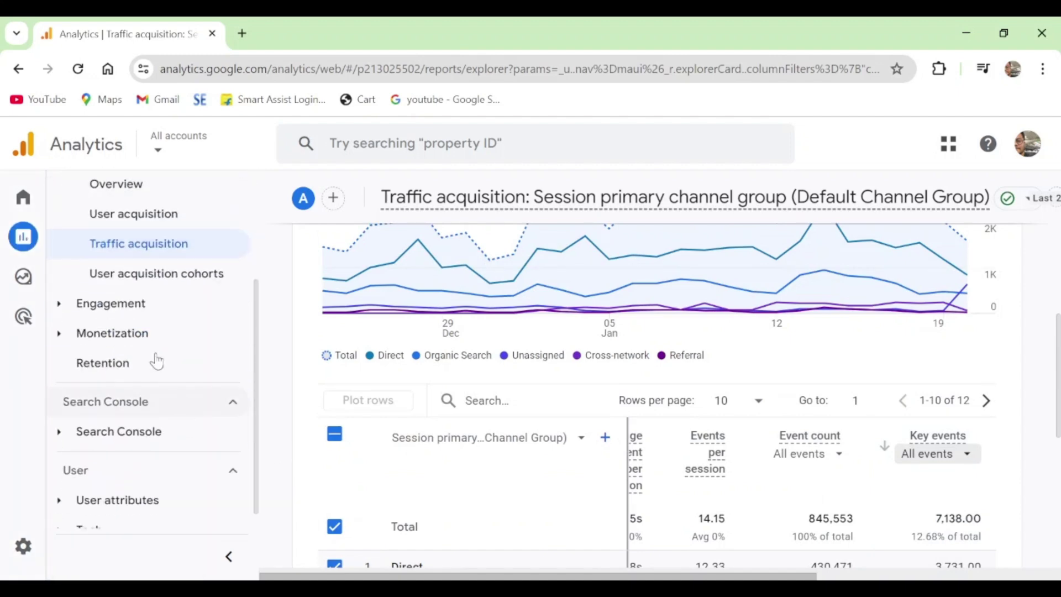
click(134, 308)
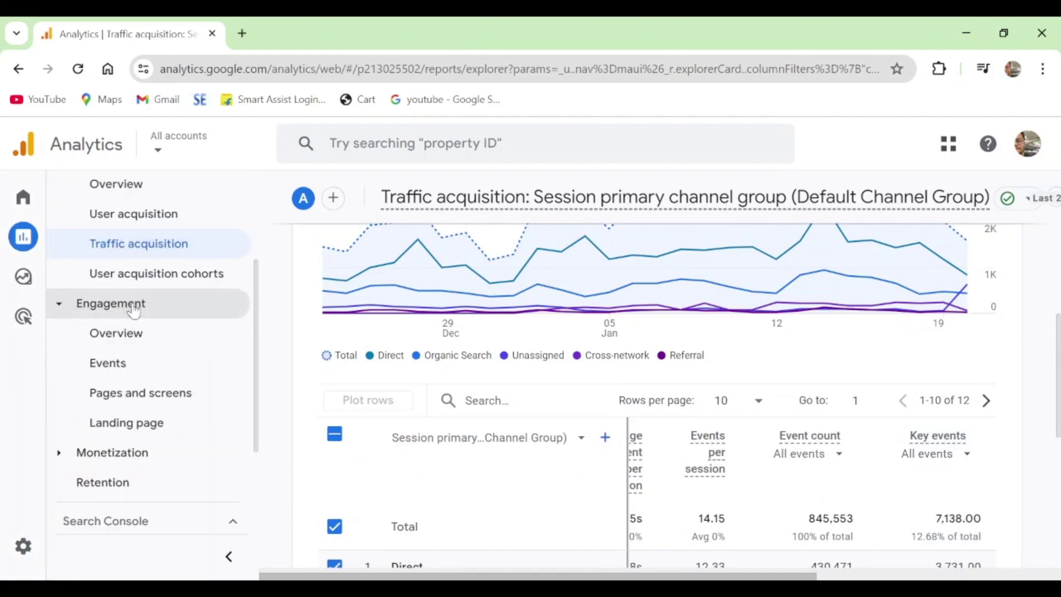
click(157, 396)
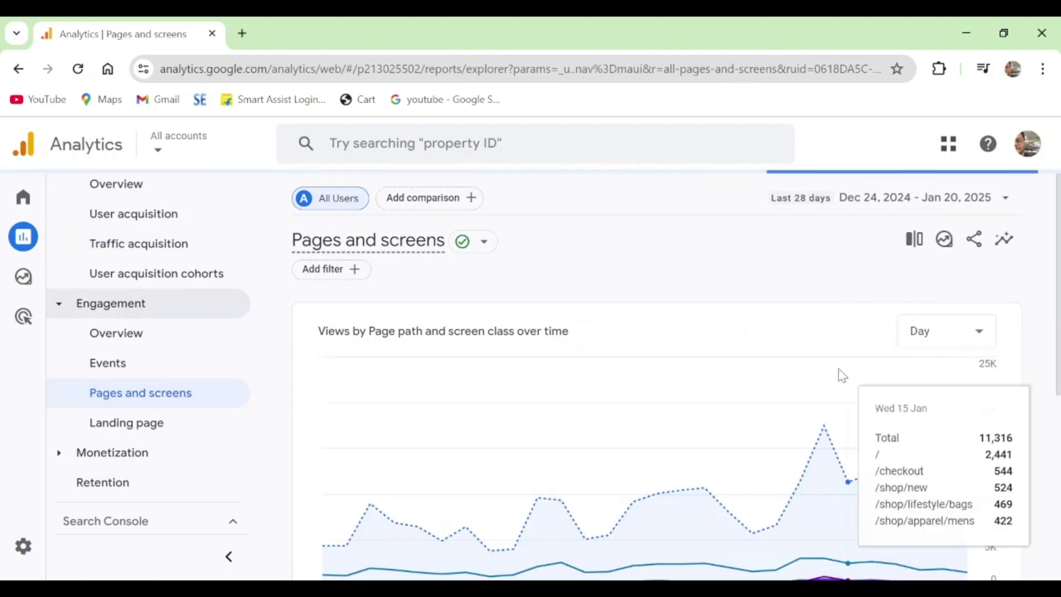
Step: Review the page path table through to Total revenue and open the event choices for its Key events column
scroll(696, 361, down, 2)
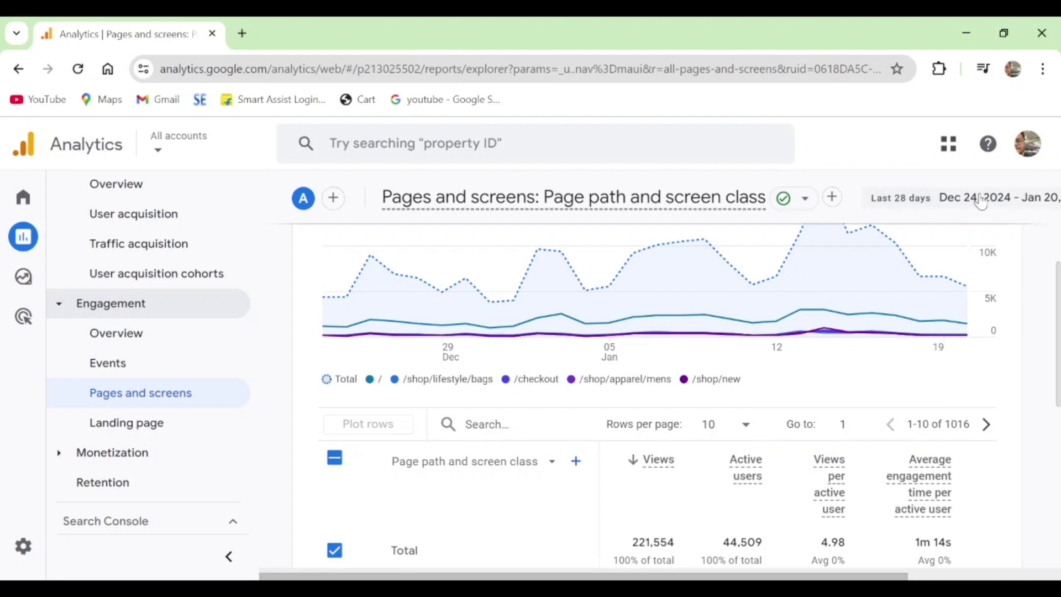
scroll(785, 359, down, 5)
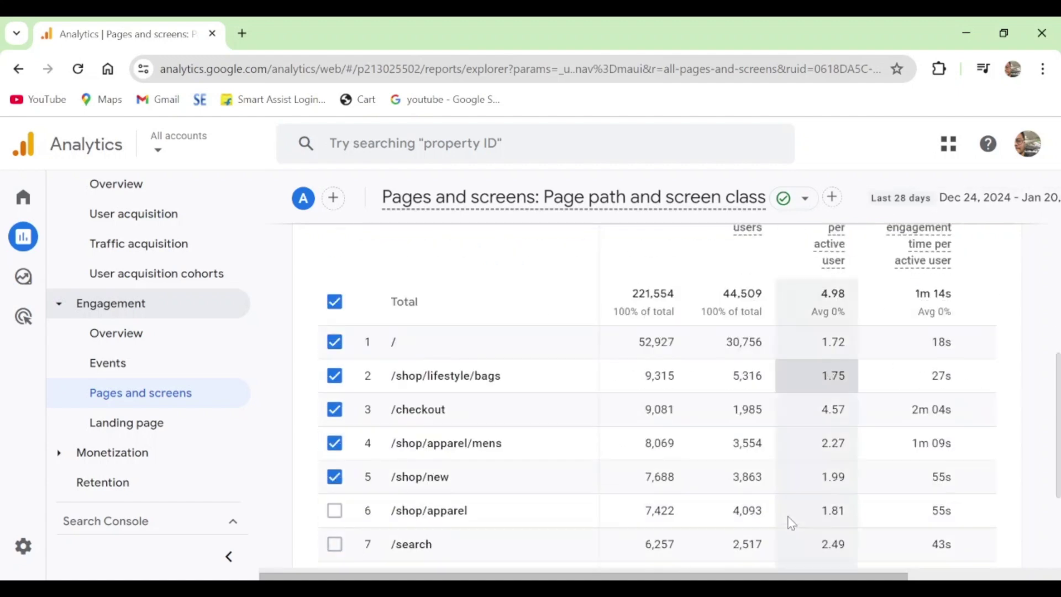
scroll(774, 526, down, 2)
scroll(719, 534, down, 1)
drag(739, 525, 940, 569)
scroll(923, 490, up, 3)
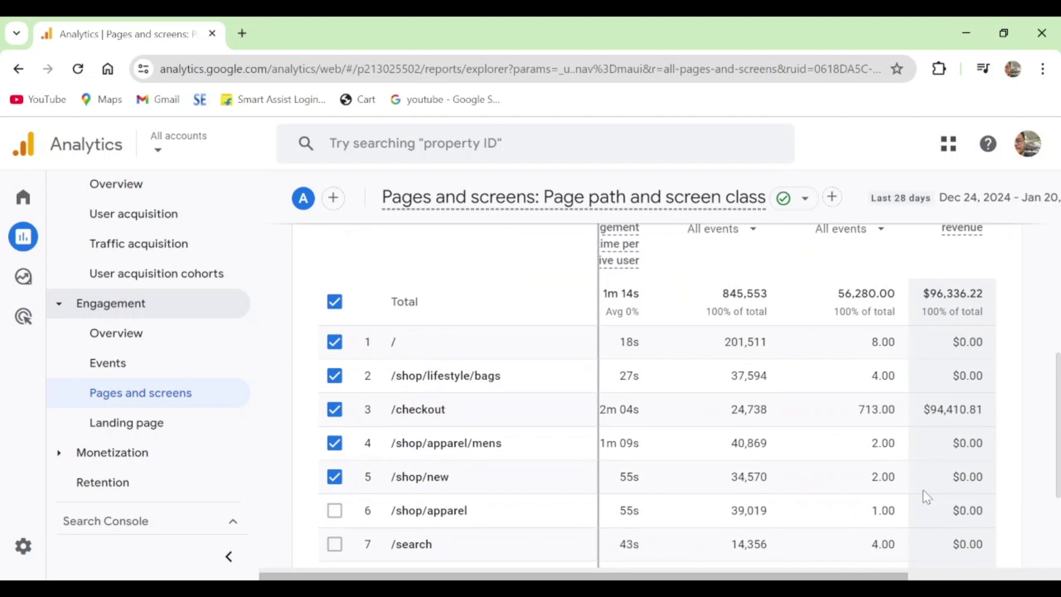
scroll(926, 492, up, 2)
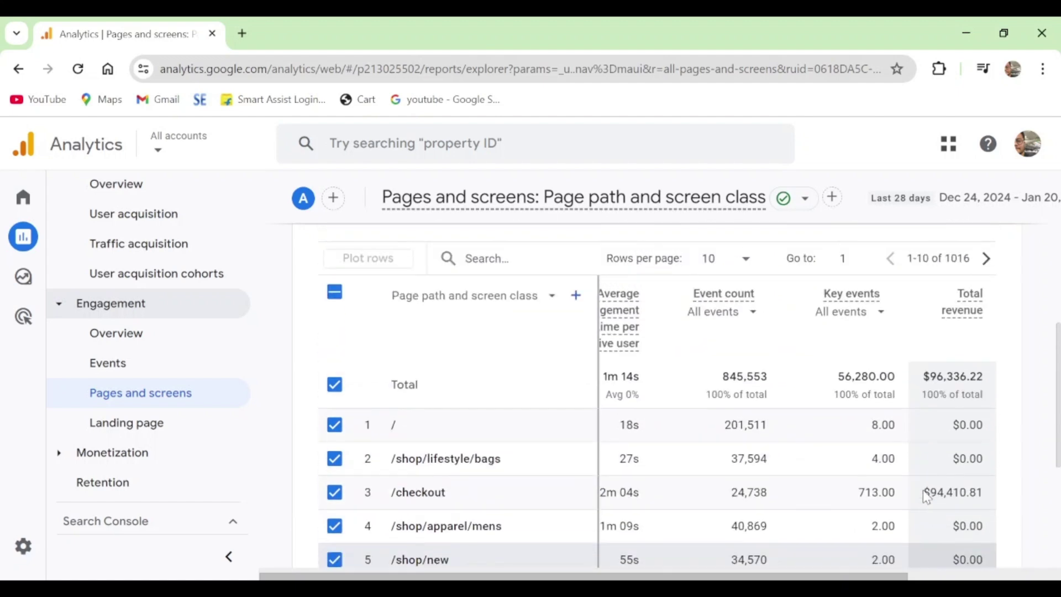
click(856, 313)
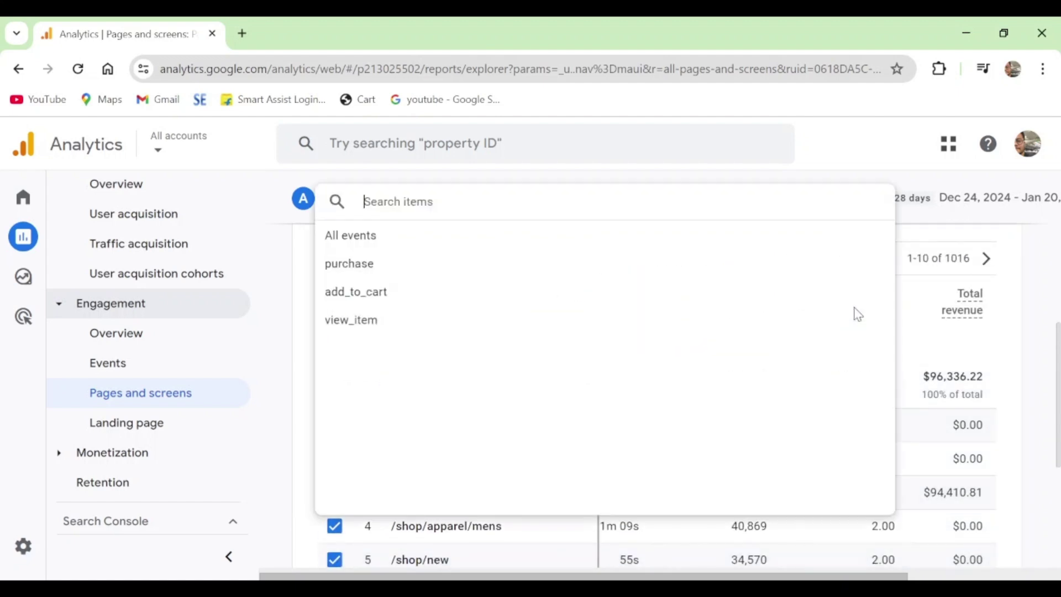